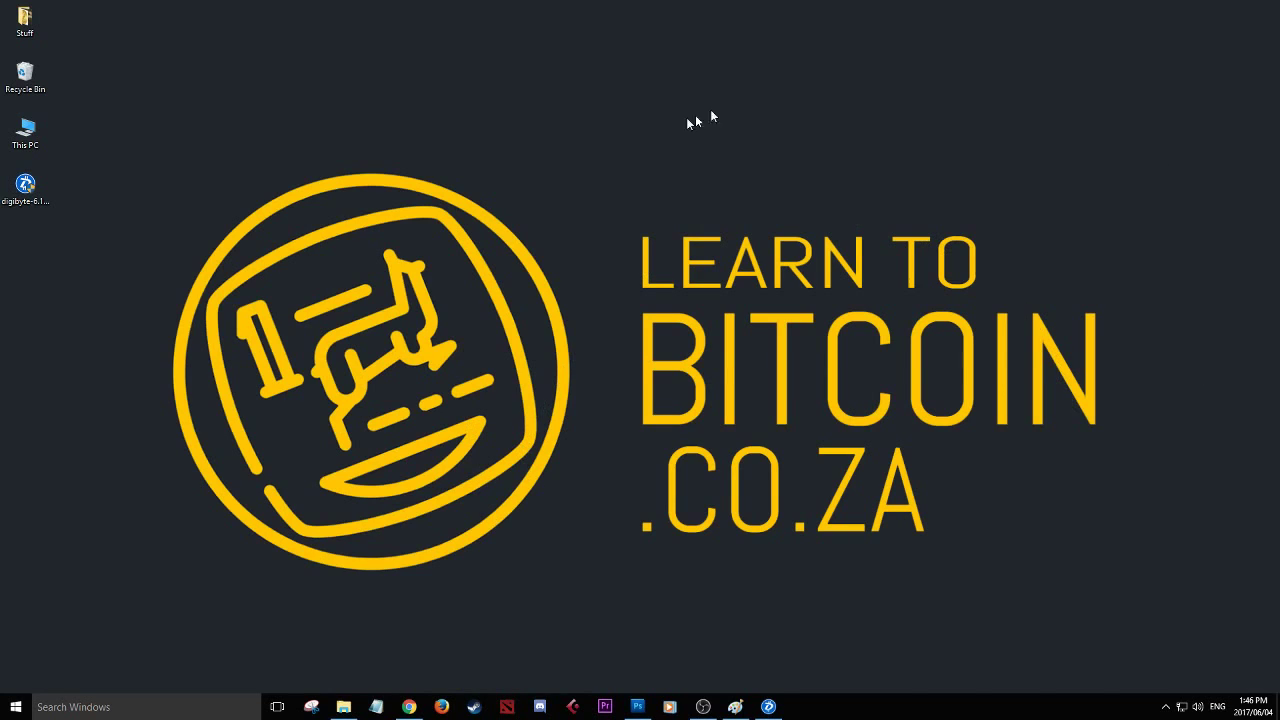
Open the DigiByte Core wallet and examine the available, pending and total balances on its overview.
{"action": "left_click", "coordinate": [768, 708]}
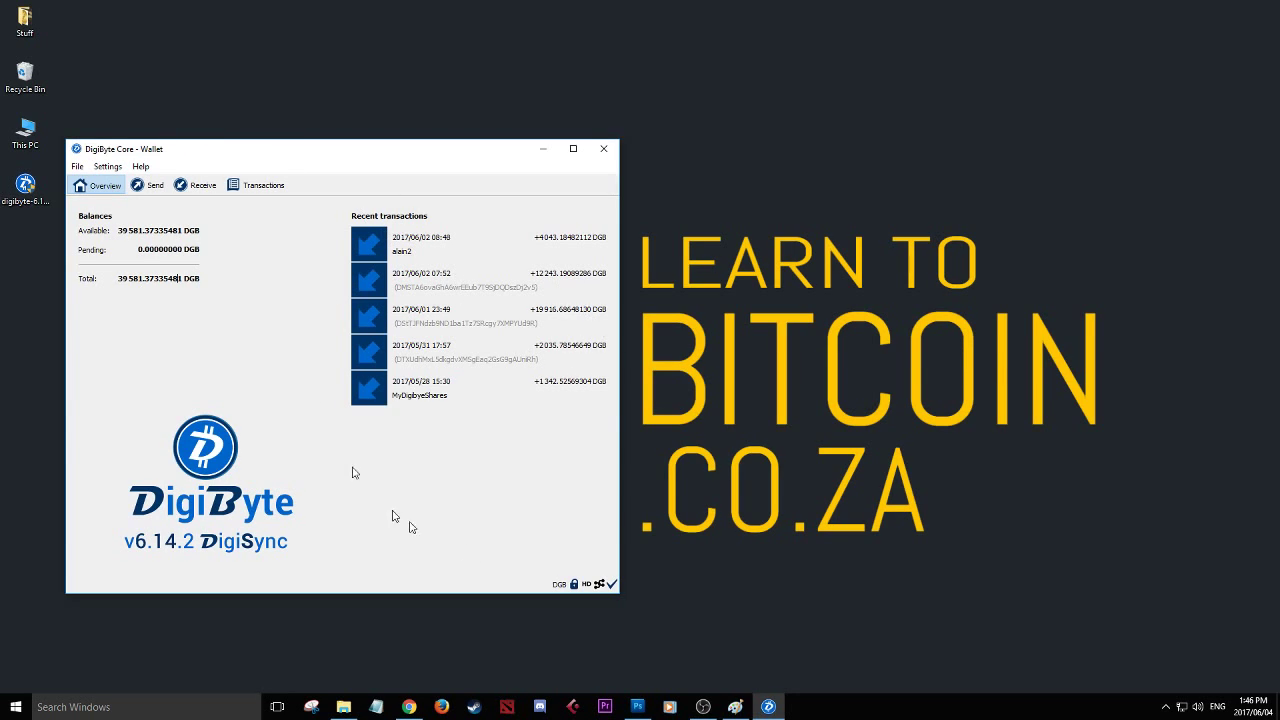
{"action": "mouse_move", "coordinate": [473, 350]}
{"action": "left_click_drag", "start_coordinate": [133, 249], "coordinate": [189, 253]}
{"action": "left_click", "coordinate": [161, 231]}
{"action": "left_click", "coordinate": [411, 707]}
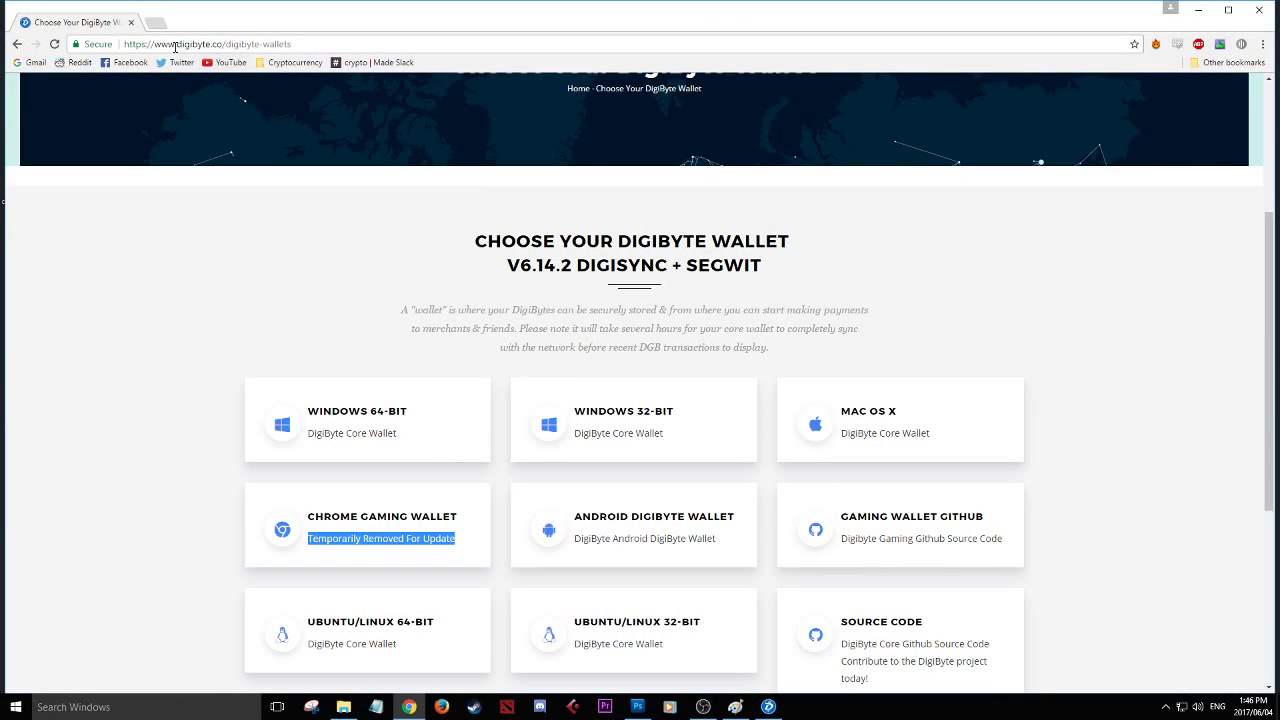
{"action": "left_click_drag", "start_coordinate": [223, 45], "coordinate": [339, 46]}
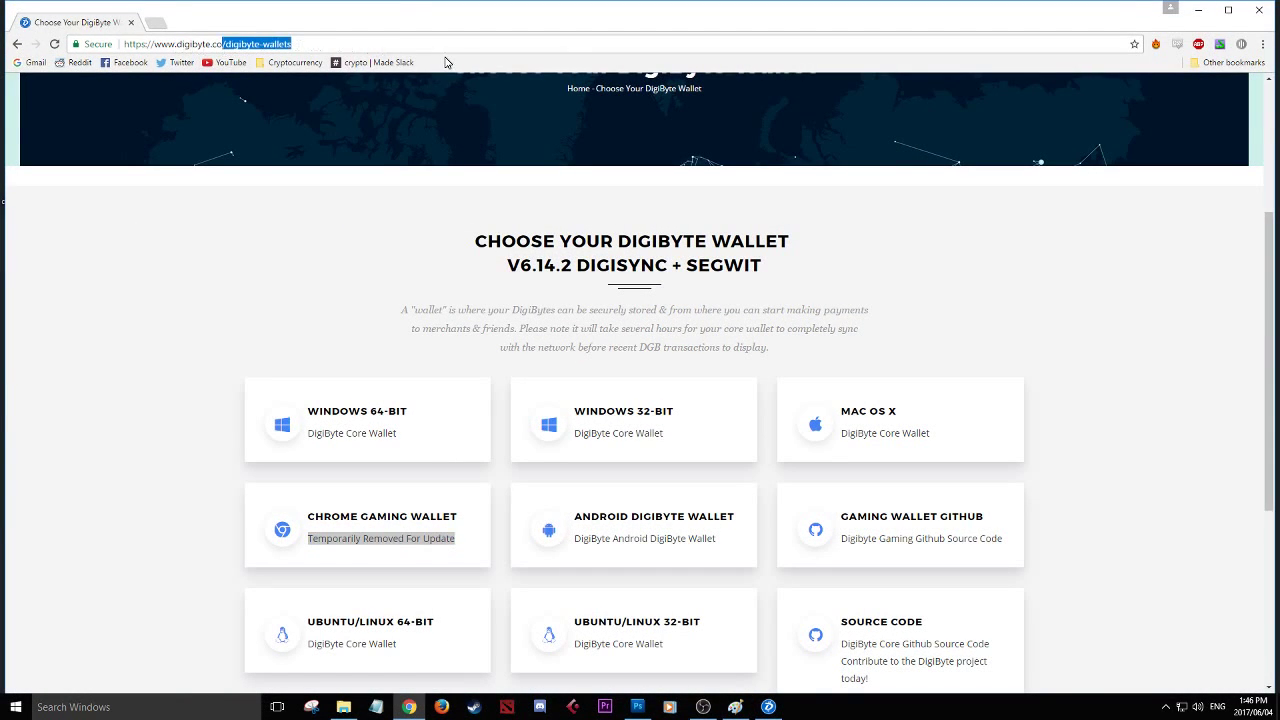
{"action": "key", "text": "BackSpace"}
{"action": "key", "text": "Return"}
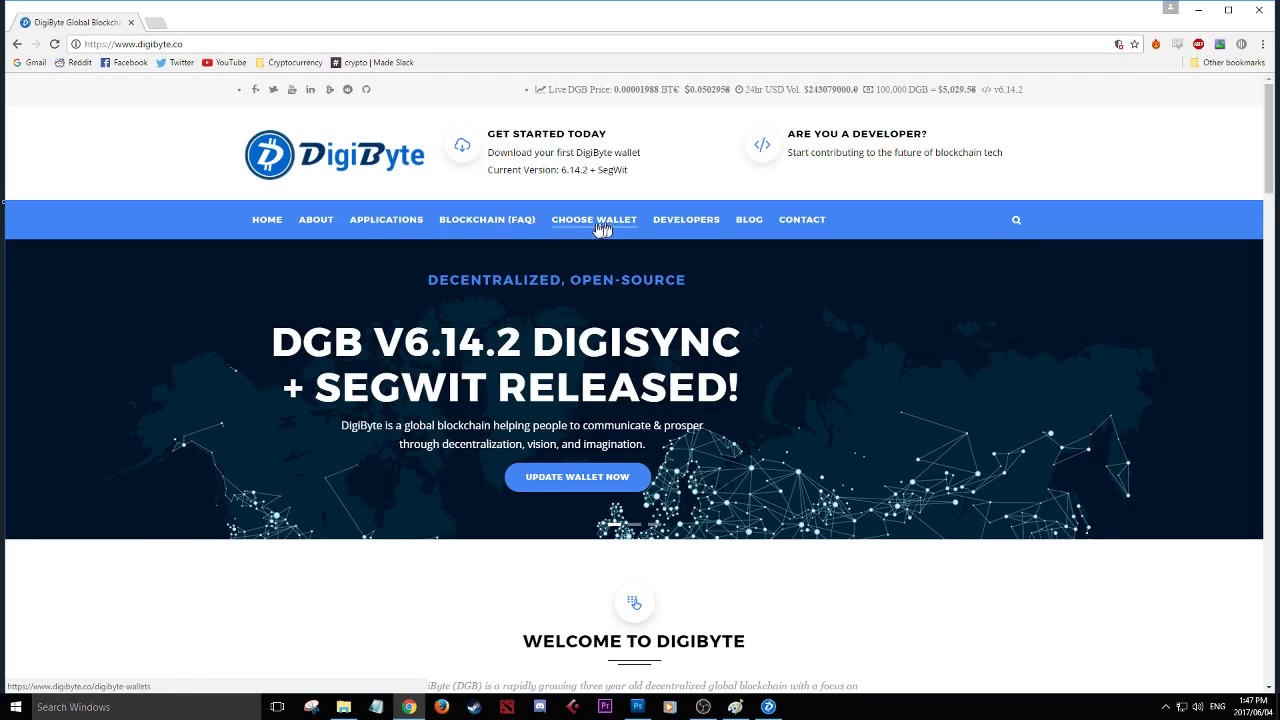
Look through the DigiByte home page, including the development timeline and the exchange, mining and app listings.
{"action": "scroll", "coordinate": [624, 250], "scroll_direction": "down", "scroll_amount": 5}
{"action": "scroll", "coordinate": [624, 258], "scroll_direction": "down", "scroll_amount": 10}
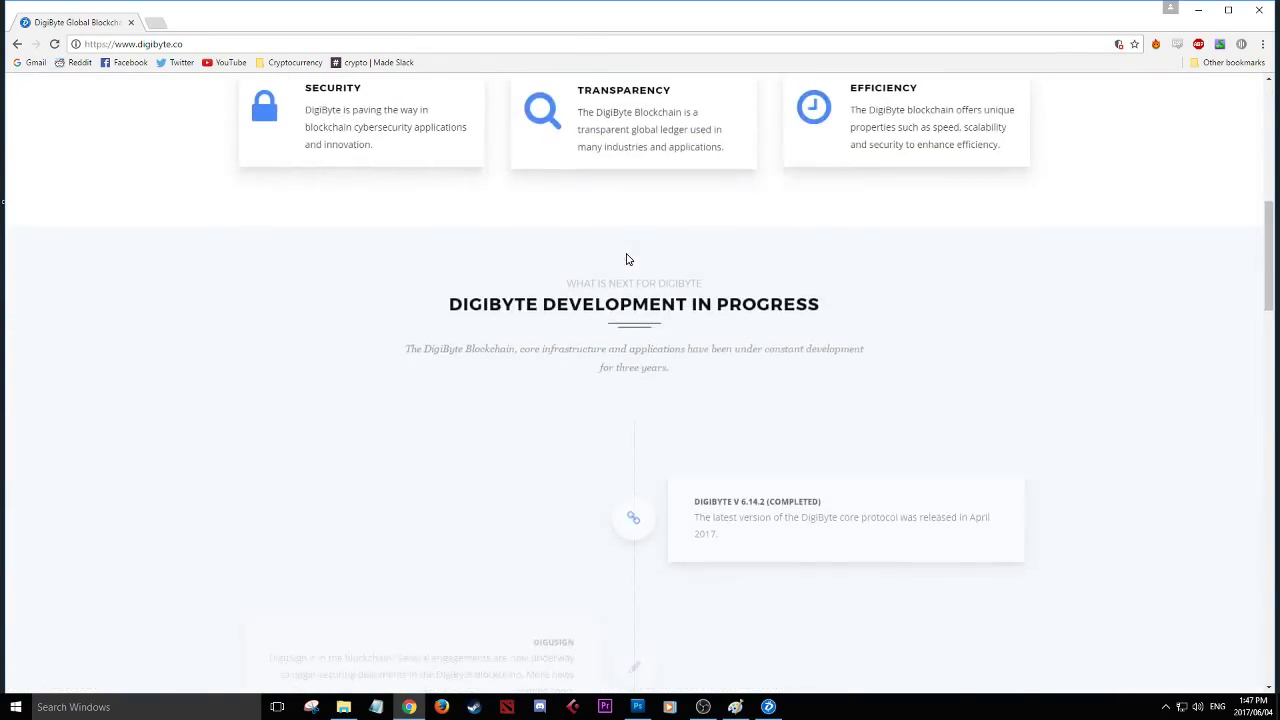
{"action": "scroll", "coordinate": [624, 258], "scroll_direction": "up", "scroll_amount": 3}
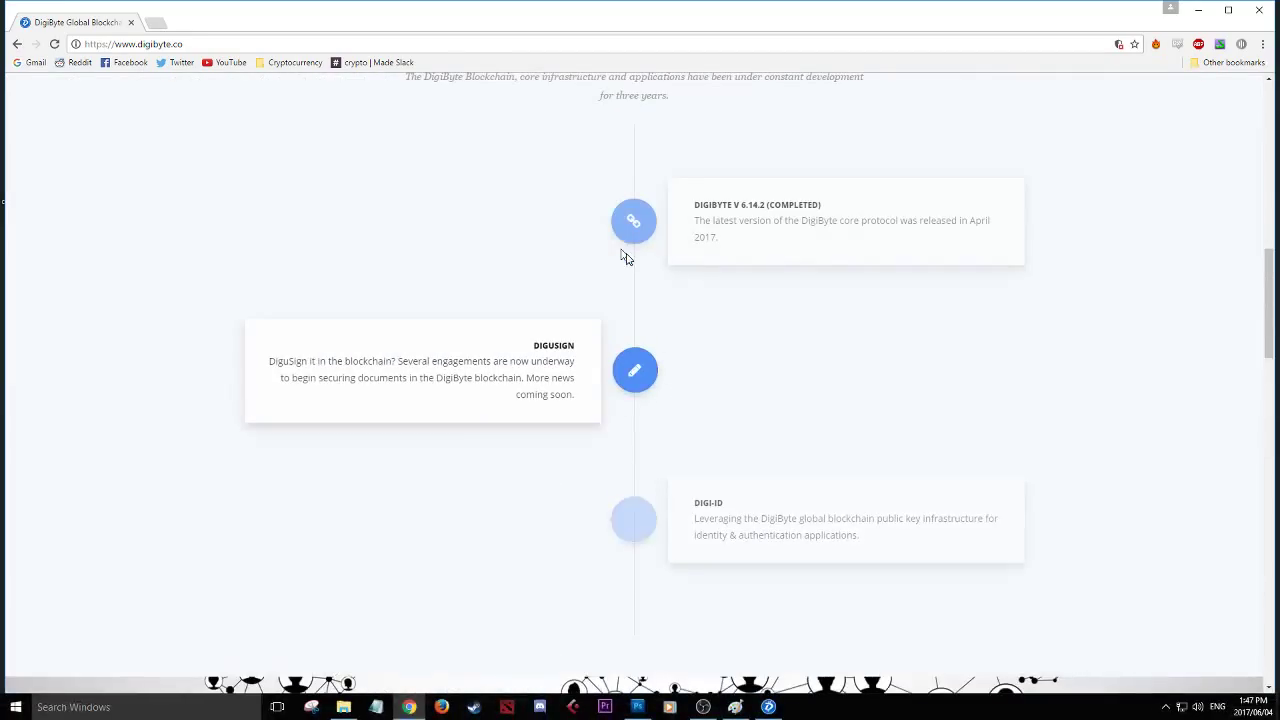
{"action": "scroll", "coordinate": [577, 289], "scroll_direction": "up", "scroll_amount": 3}
{"action": "scroll", "coordinate": [718, 320], "scroll_direction": "down", "scroll_amount": 10}
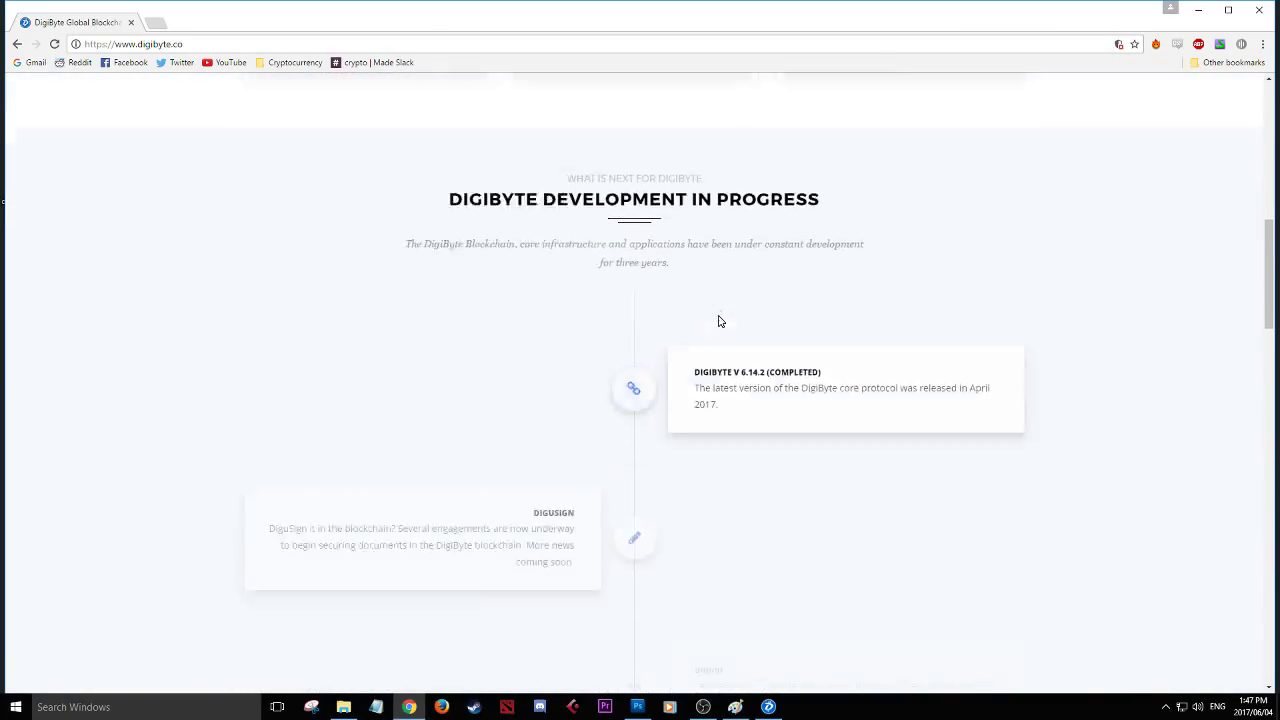
{"action": "scroll", "coordinate": [716, 314], "scroll_direction": "down", "scroll_amount": 10}
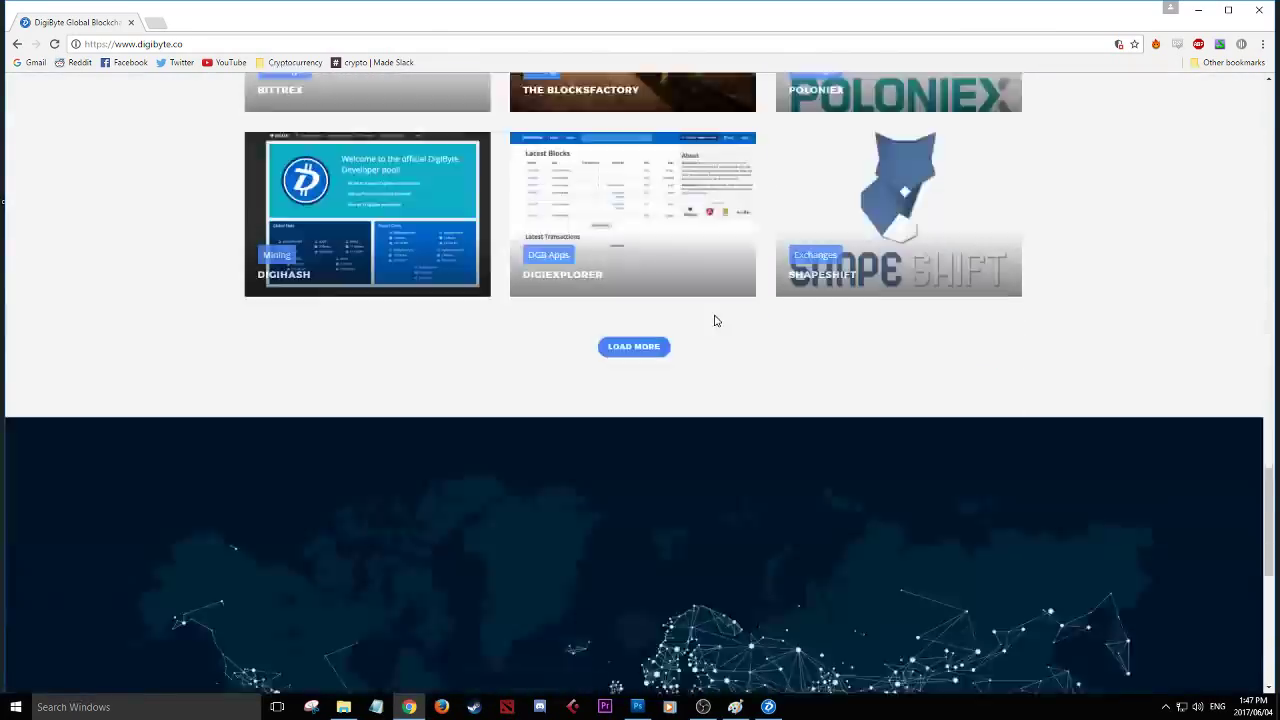
{"action": "scroll", "coordinate": [712, 317], "scroll_direction": "up", "scroll_amount": 15}
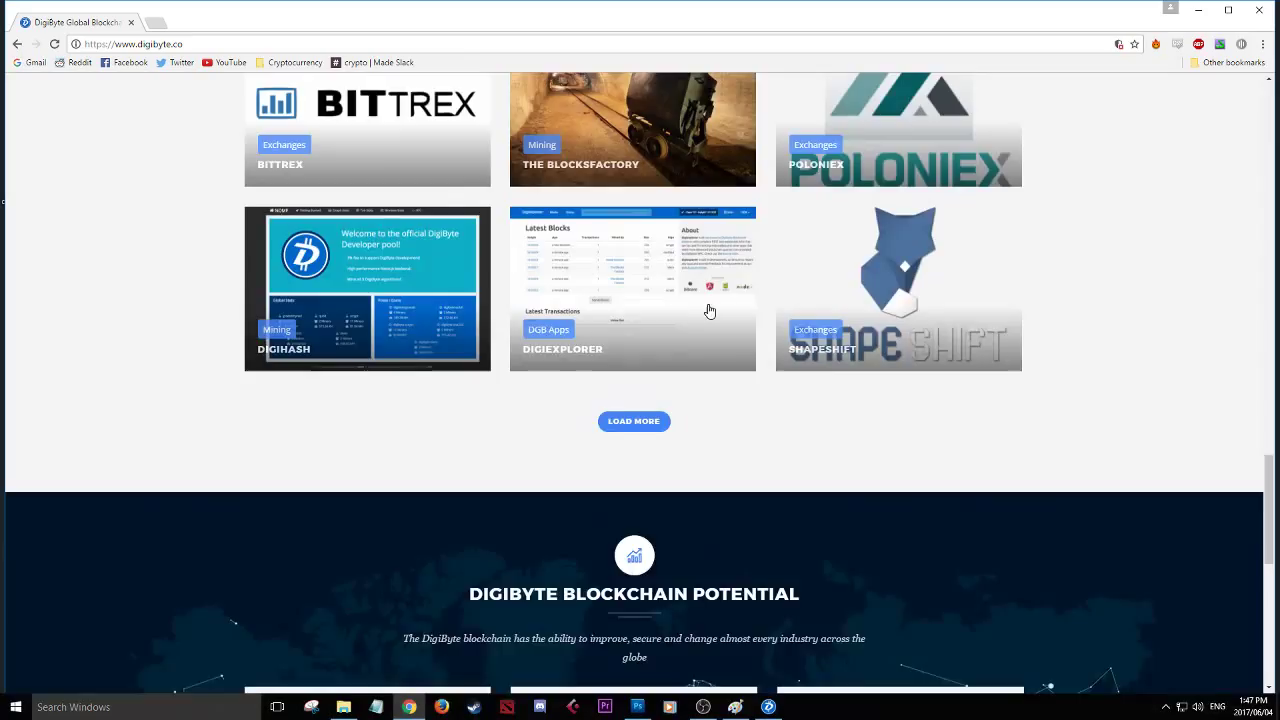
{"action": "scroll", "coordinate": [706, 309], "scroll_direction": "up", "scroll_amount": 5}
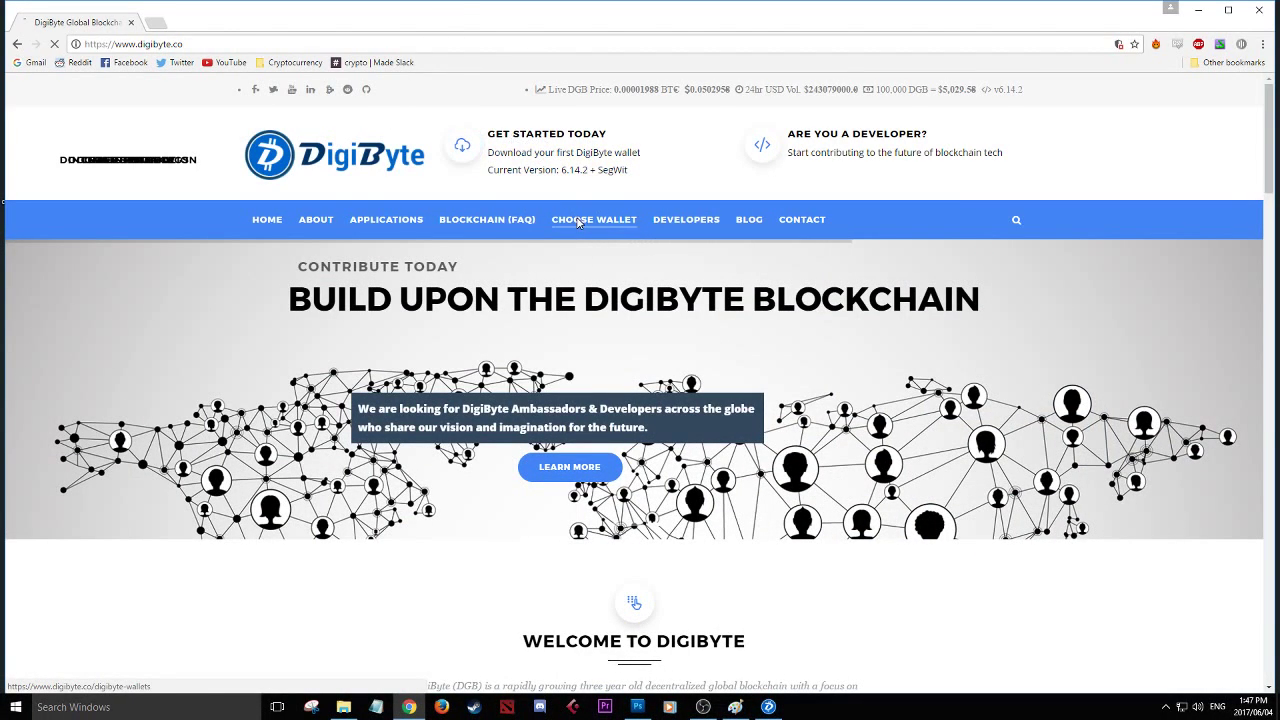
Open the site's wallet download page and review the available wallets, highlighting the notice under Chrome Gaming Wallet.
{"action": "left_click", "coordinate": [568, 219]}
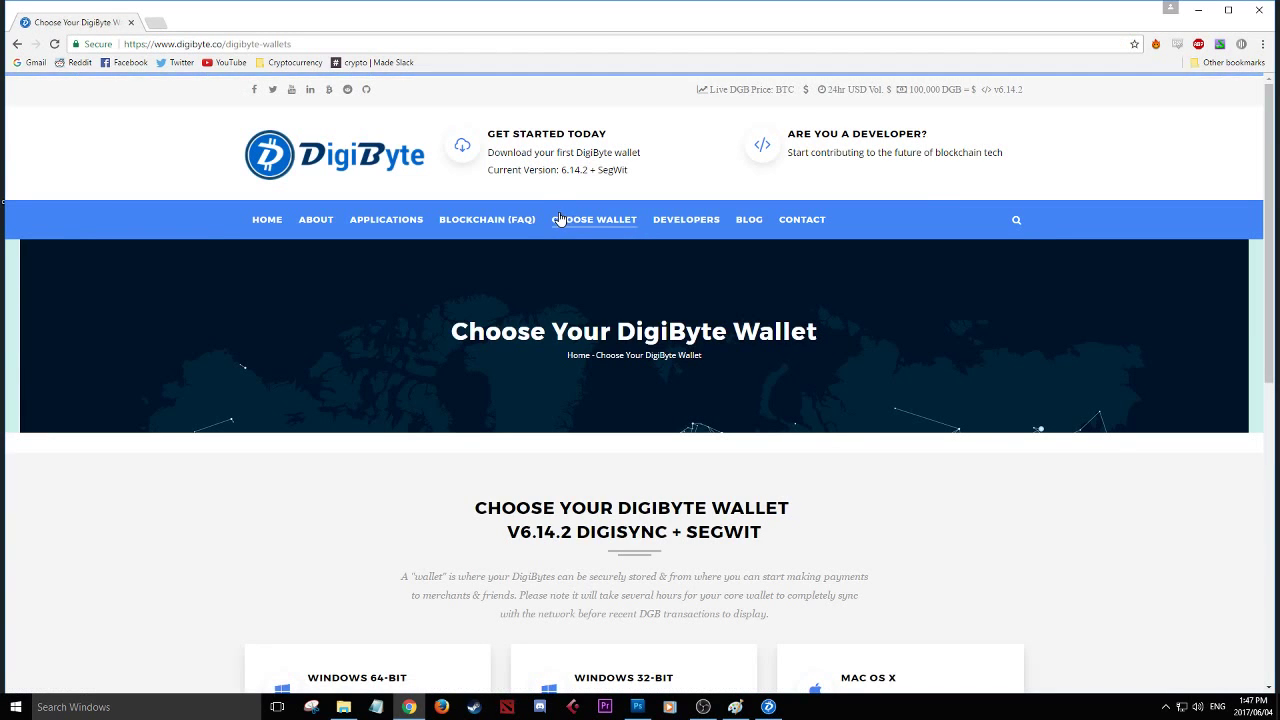
{"action": "scroll", "coordinate": [570, 250], "scroll_direction": "down", "scroll_amount": 3}
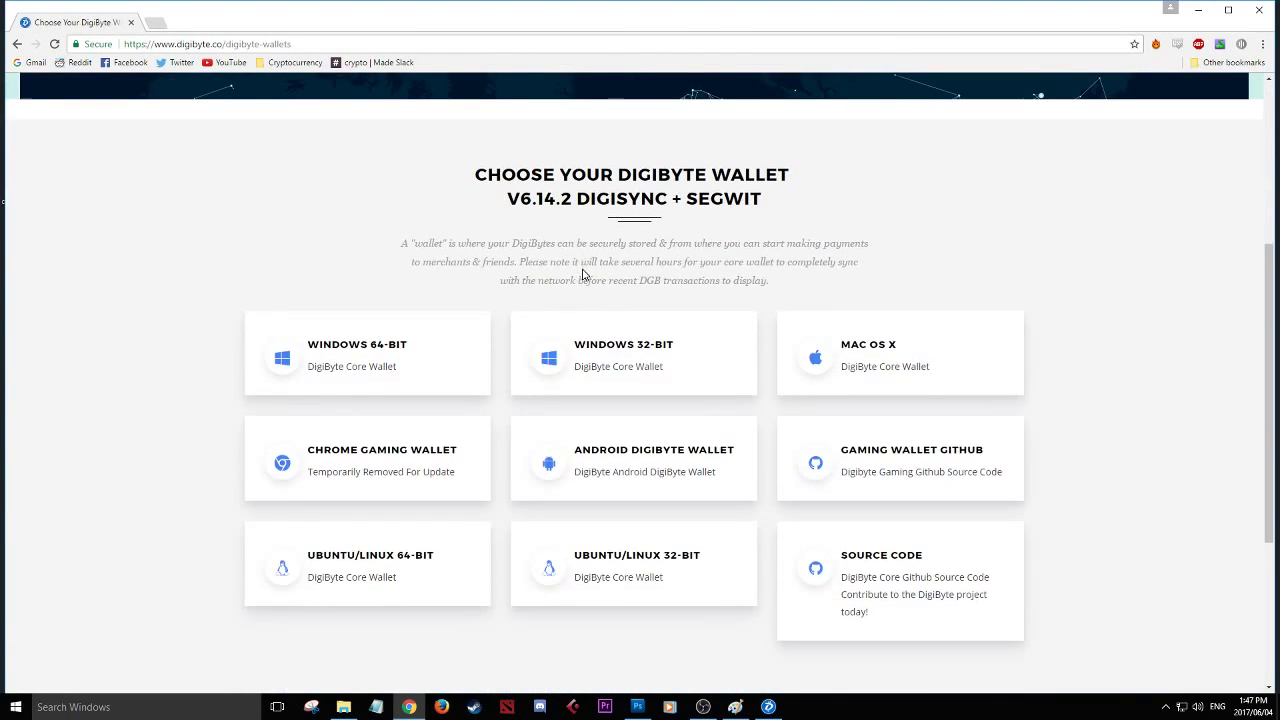
{"action": "scroll", "coordinate": [584, 274], "scroll_direction": "up", "scroll_amount": 2}
{"action": "scroll", "coordinate": [584, 274], "scroll_direction": "down", "scroll_amount": 3}
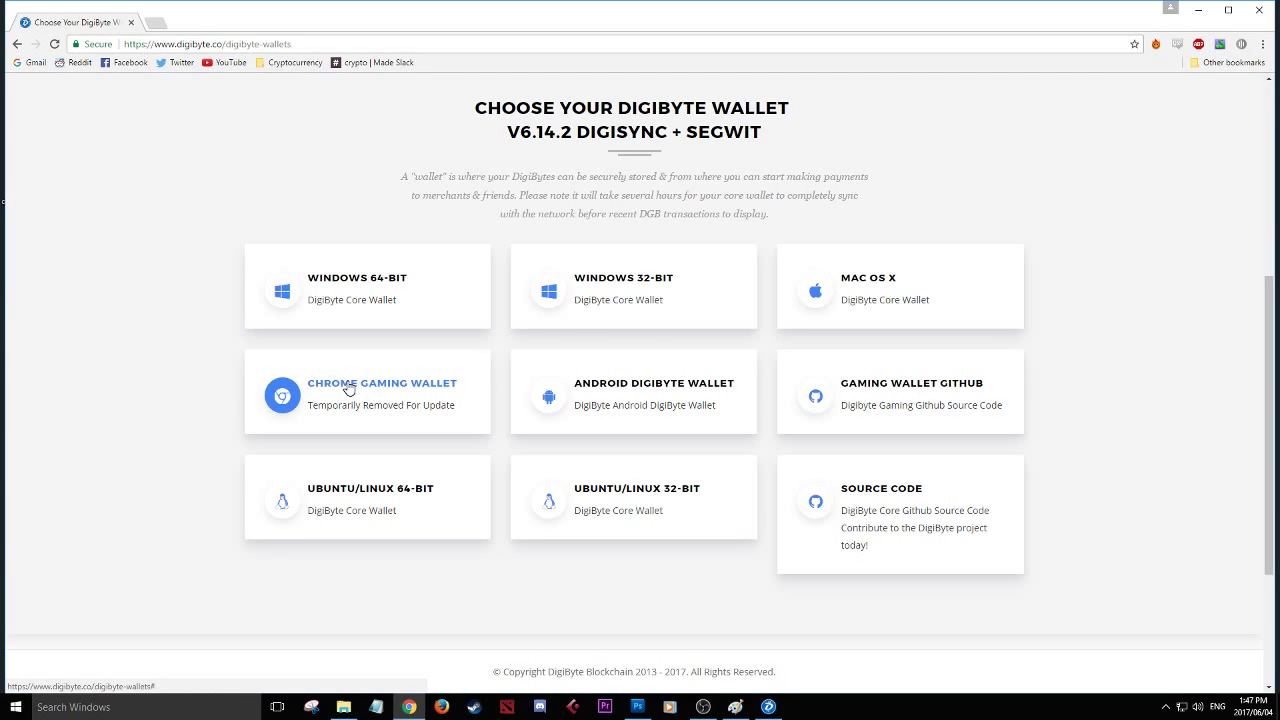
{"action": "left_click_drag", "start_coordinate": [456, 406], "coordinate": [310, 414]}
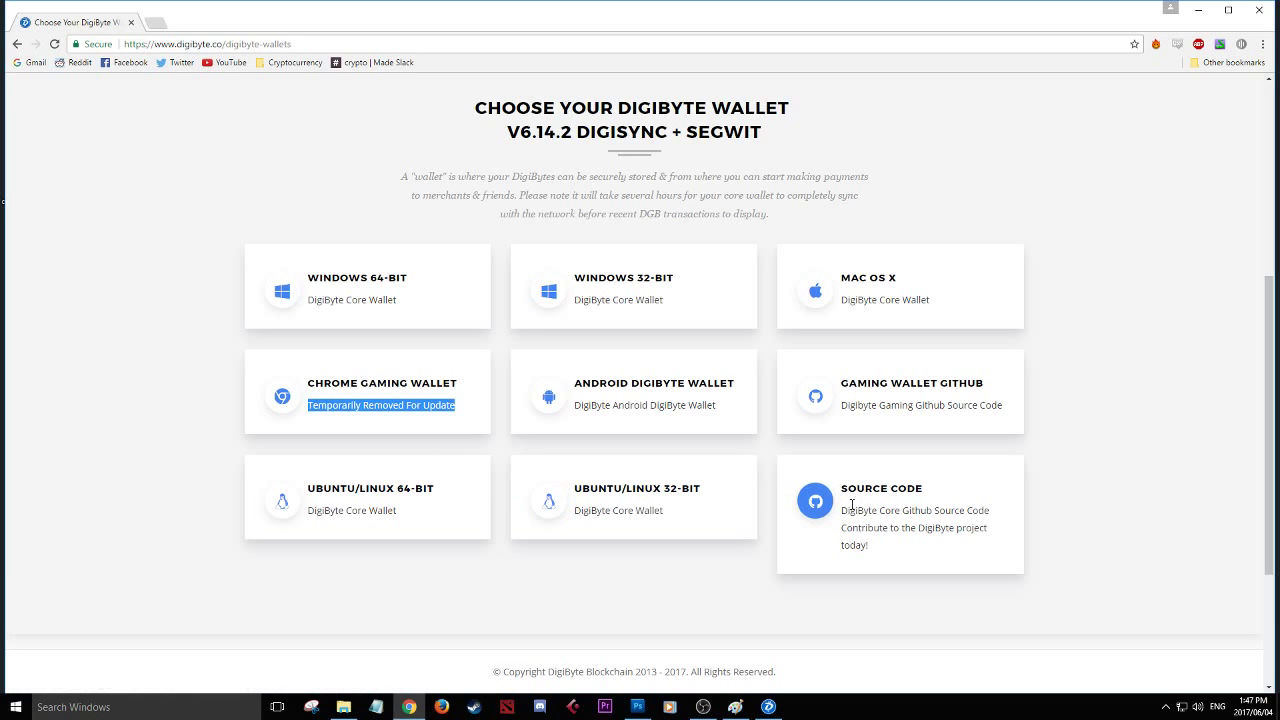
{"action": "scroll", "coordinate": [846, 510], "scroll_direction": "up", "scroll_amount": 4}
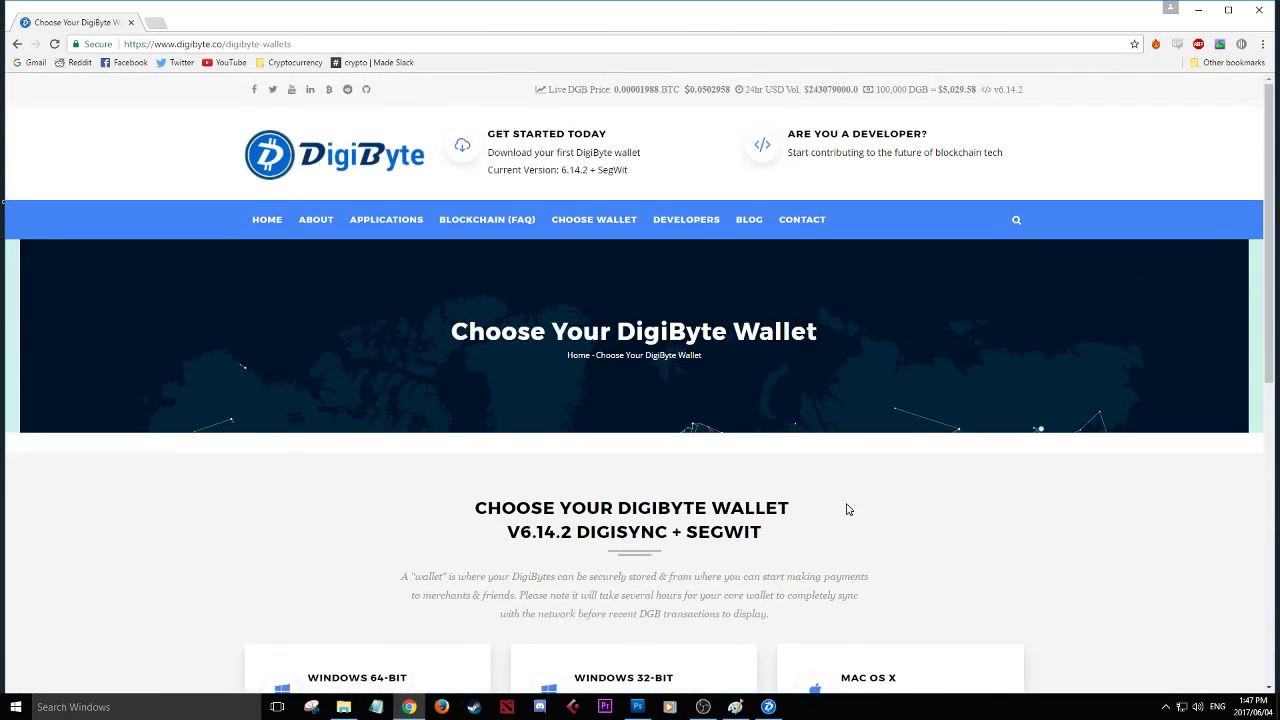
{"action": "scroll", "coordinate": [846, 510], "scroll_direction": "down", "scroll_amount": 3}
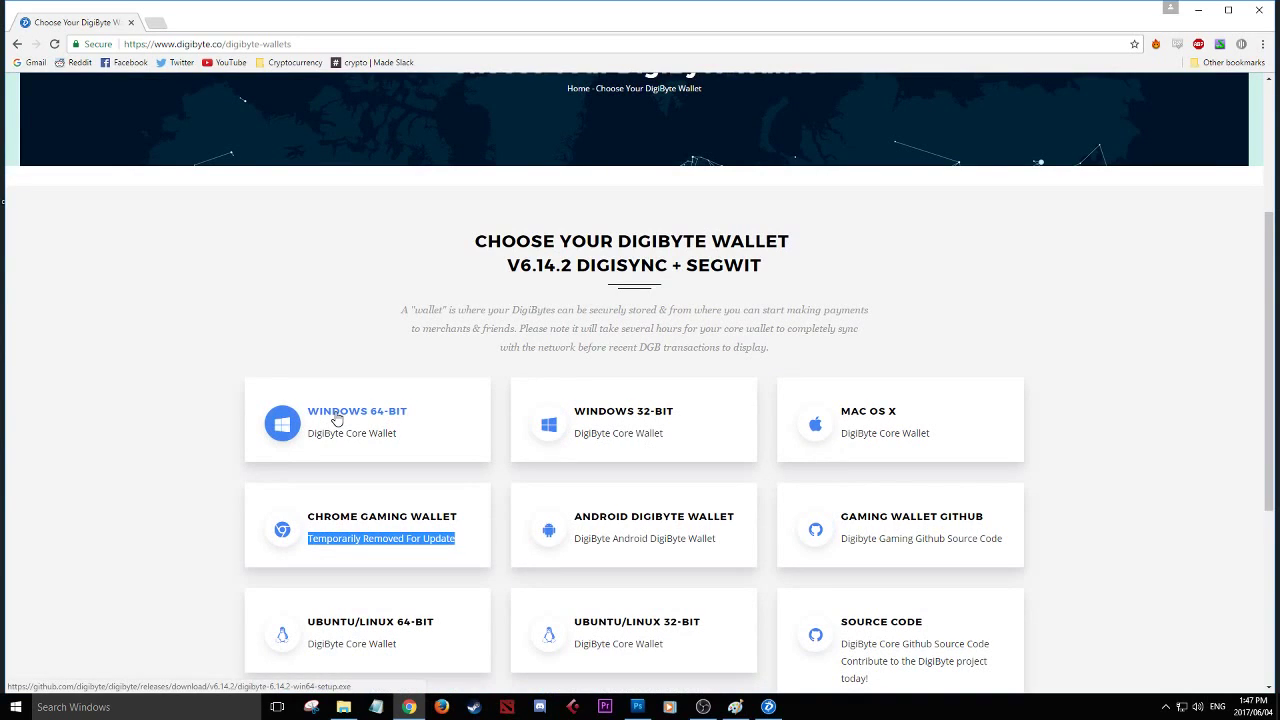
Minimize the browser, launch the DigiByte Core 64-bit installer from the desktop to view its welcome page, and close the wizard without installing.
{"action": "left_click", "coordinate": [1198, 10]}
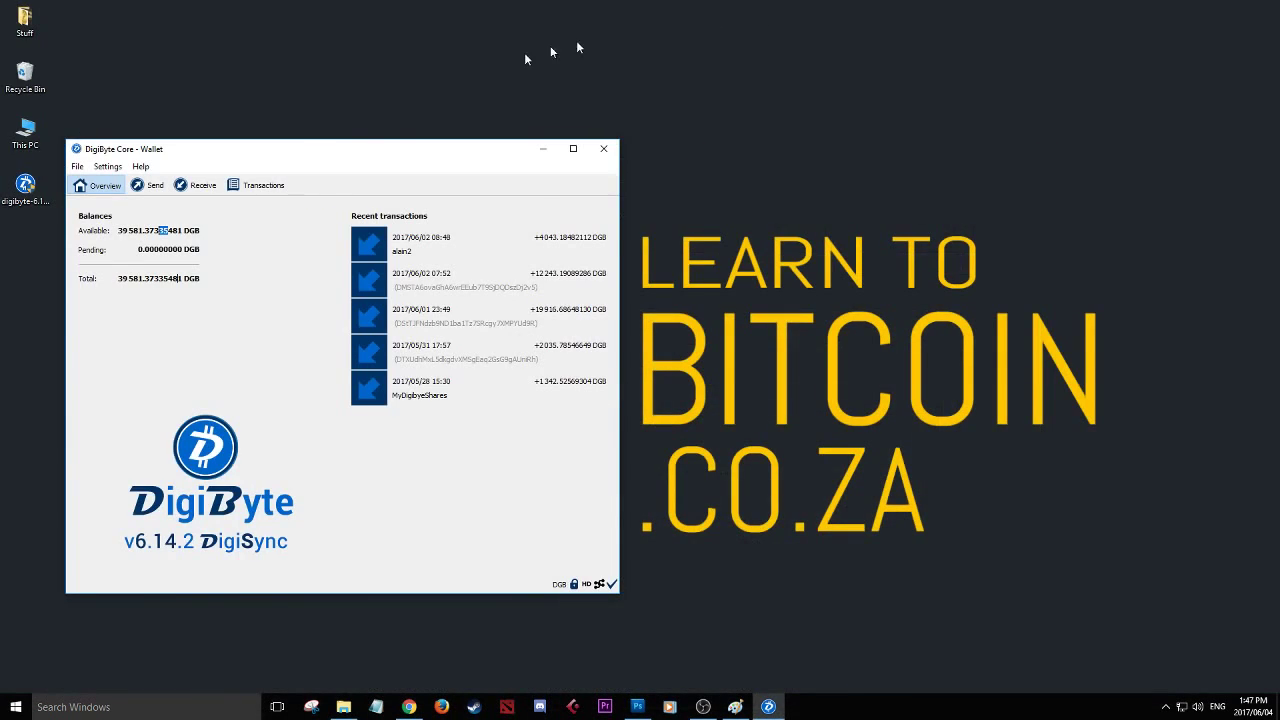
{"action": "left_click", "coordinate": [25, 184]}
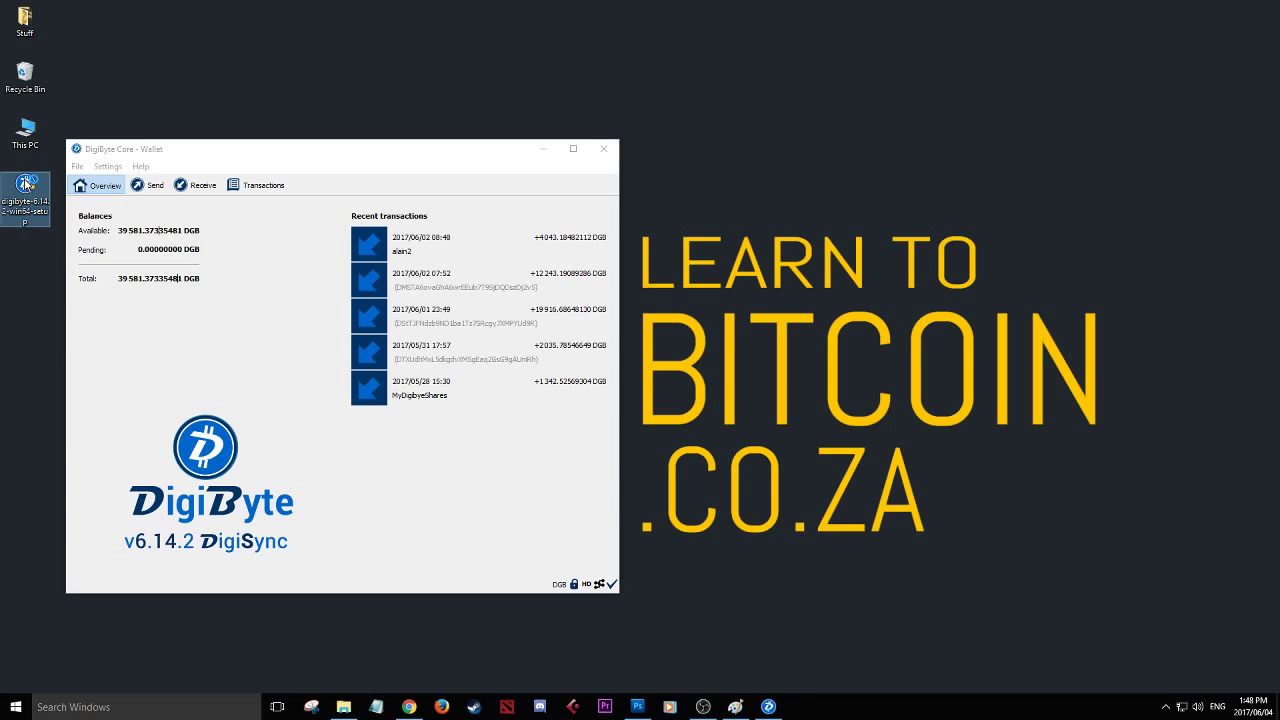
{"action": "double_click", "coordinate": [25, 184]}
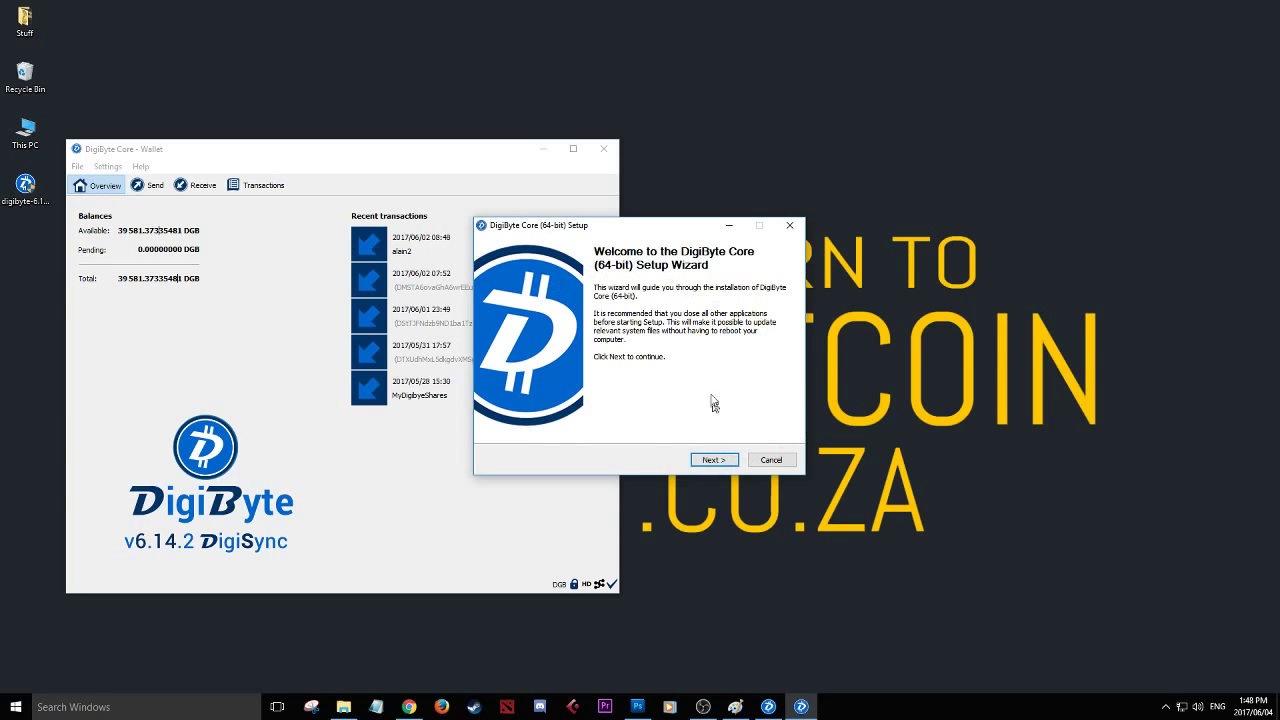
{"action": "left_click", "coordinate": [789, 227]}
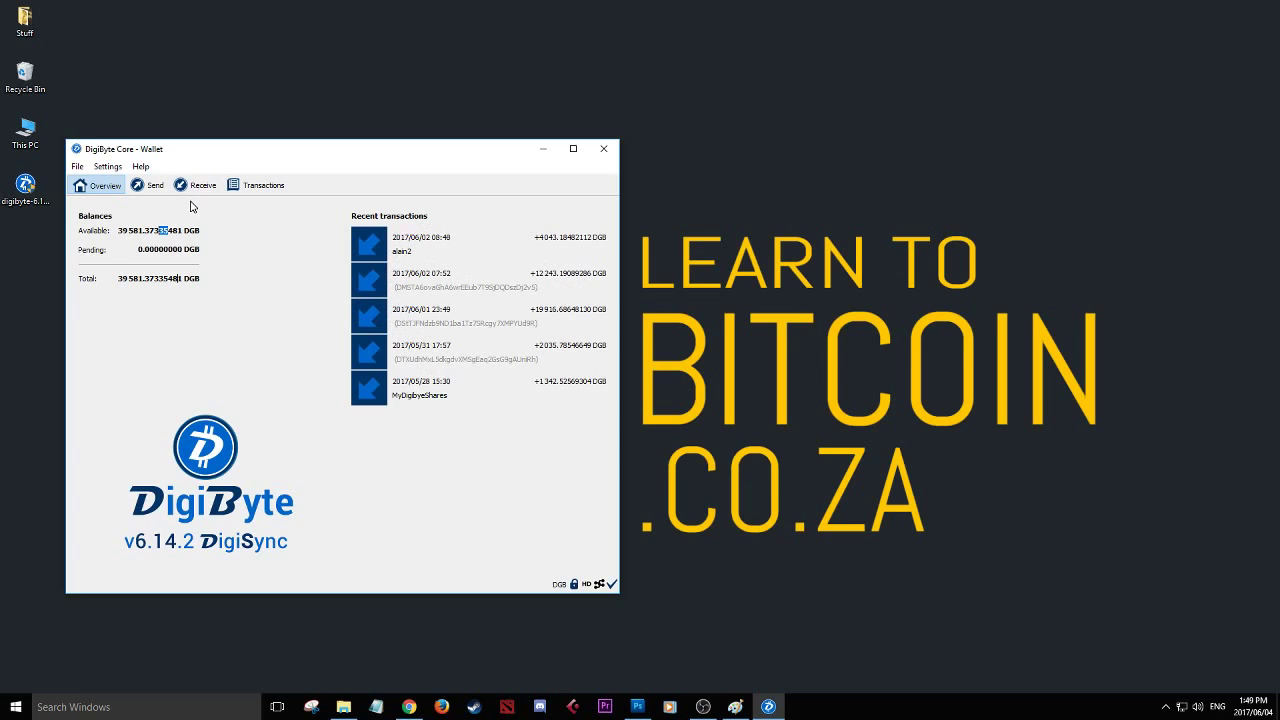
Check the wallet's transaction list, and generate a new receiving address by requesting a payment with label, amount and message left blank.
{"action": "left_click", "coordinate": [262, 185]}
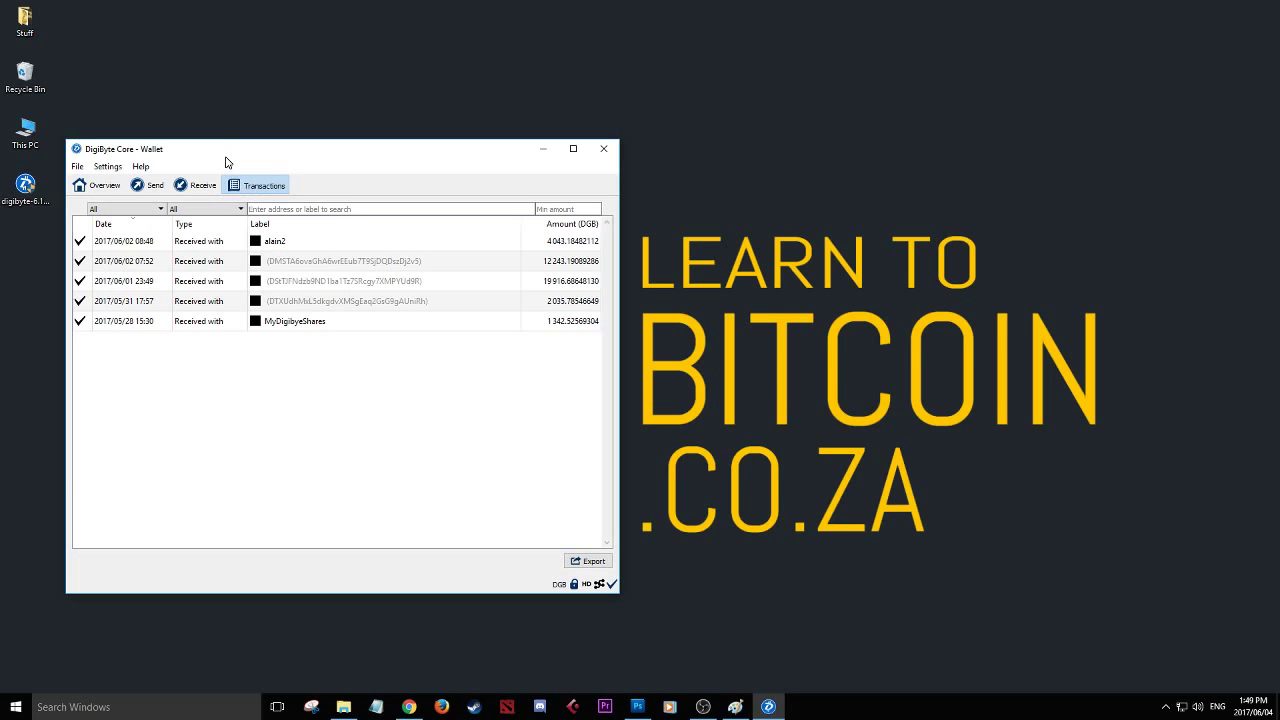
{"action": "left_click", "coordinate": [181, 189]}
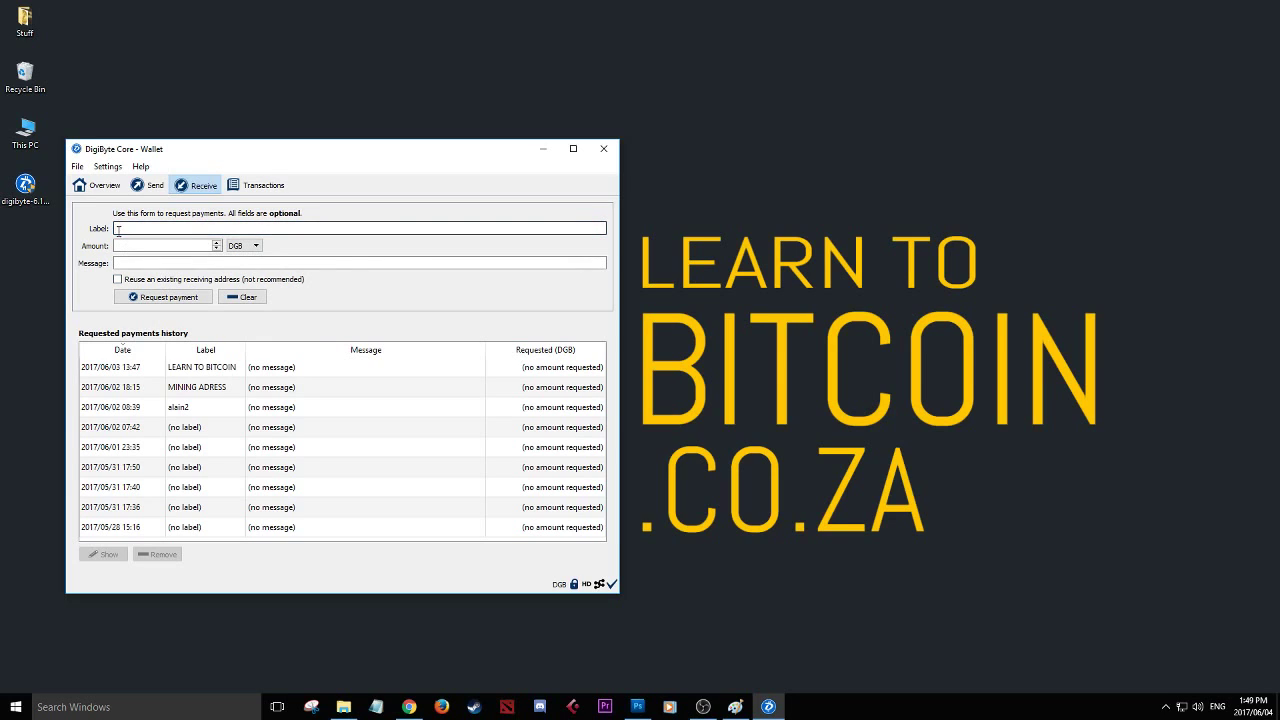
{"action": "left_click", "coordinate": [170, 246]}
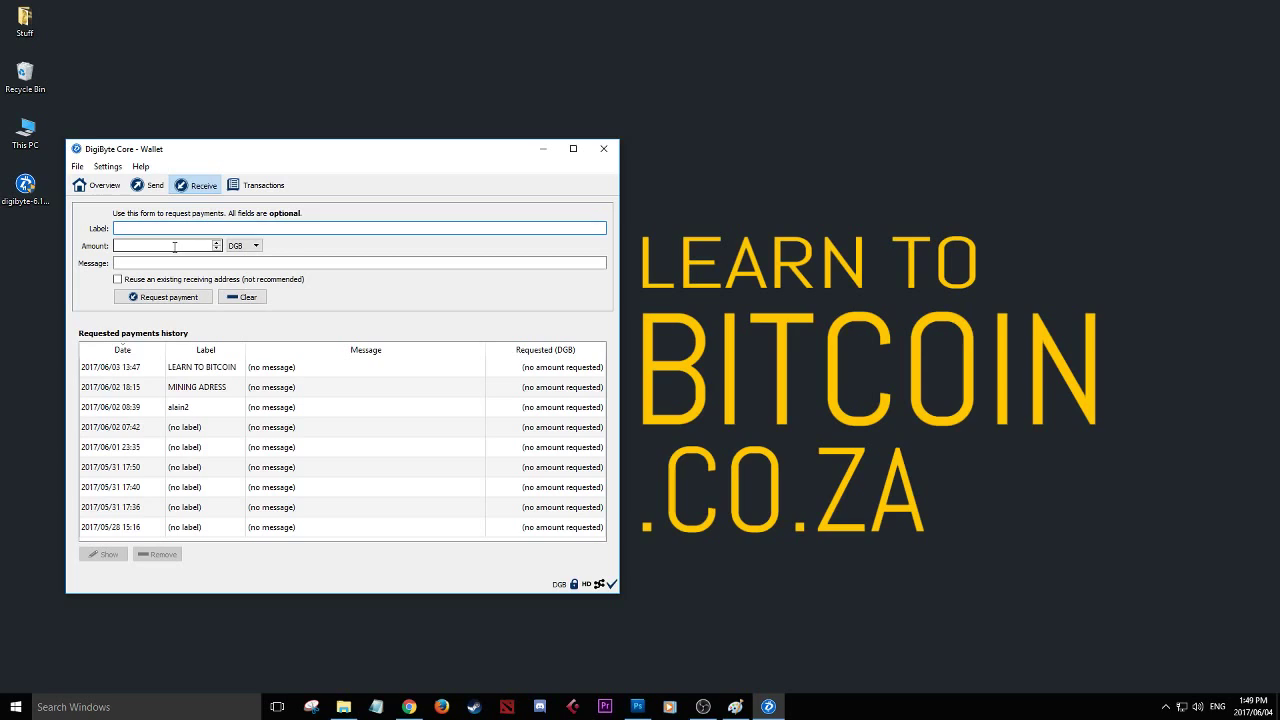
{"action": "left_click", "coordinate": [175, 228]}
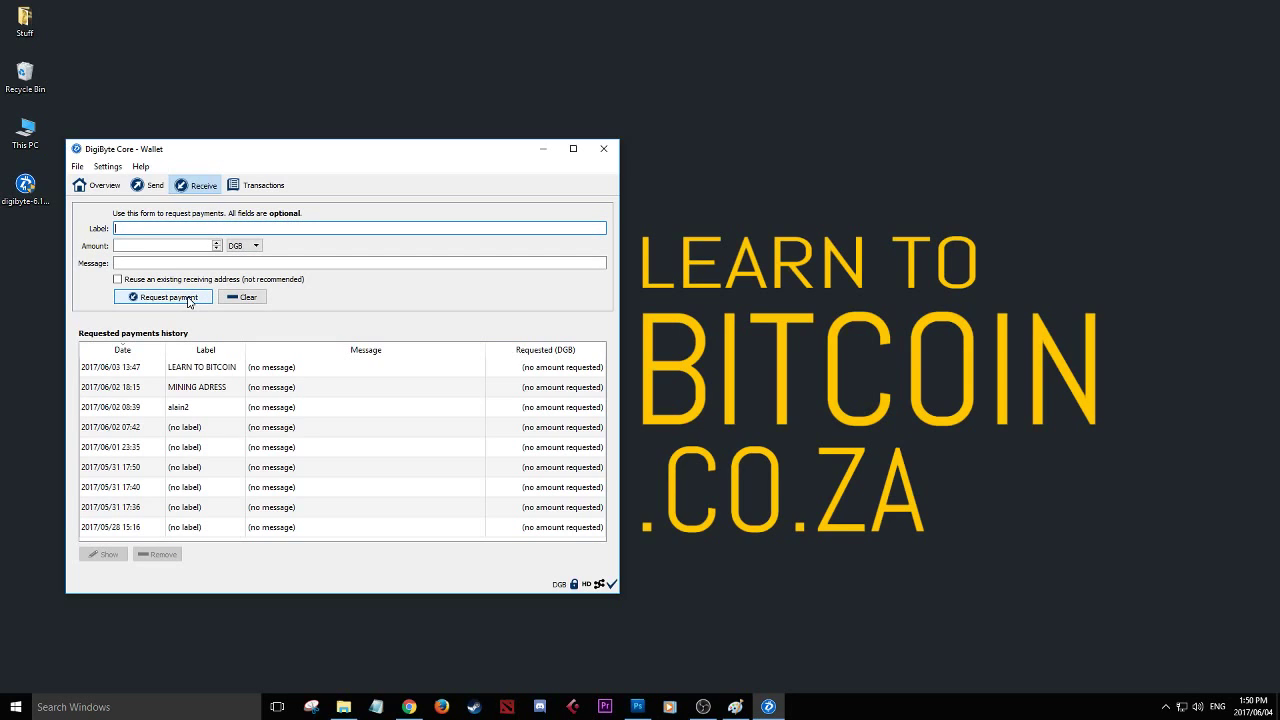
{"action": "left_click", "coordinate": [168, 297]}
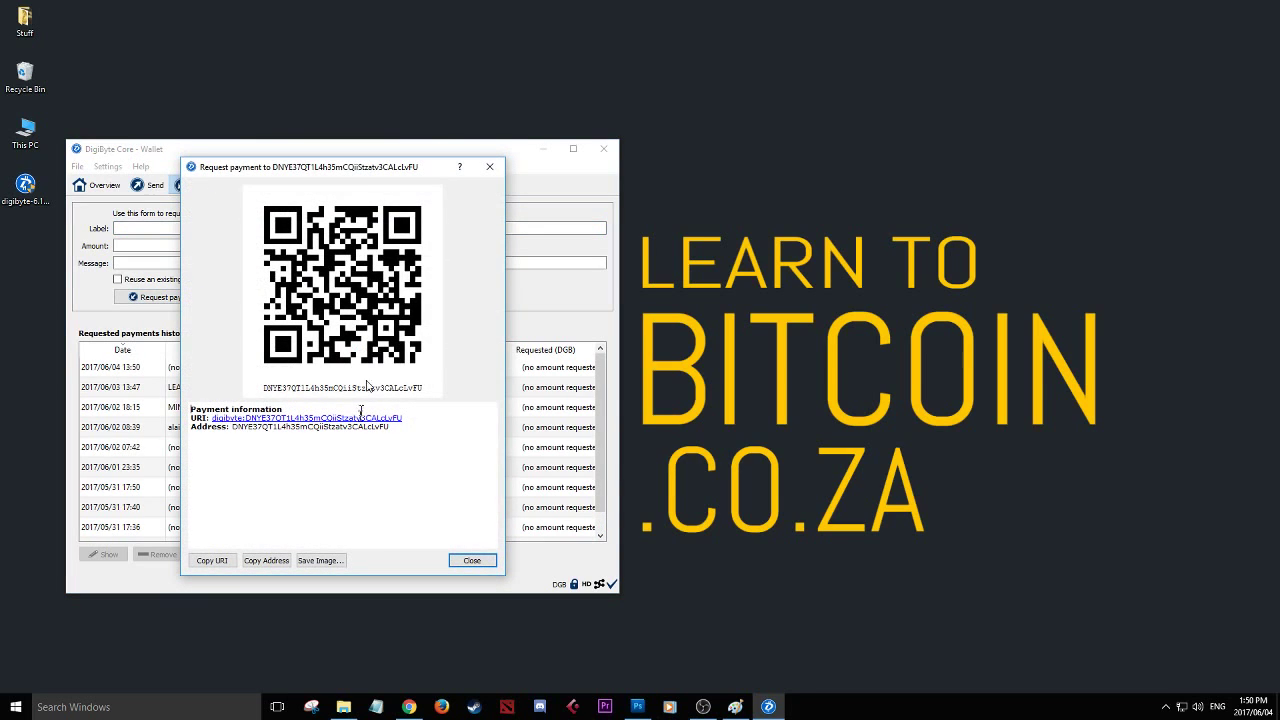
Highlight the receiving address in the payment request details, and close the request to return to the wallet overview.
{"action": "left_click_drag", "start_coordinate": [355, 170], "coordinate": [439, 160]}
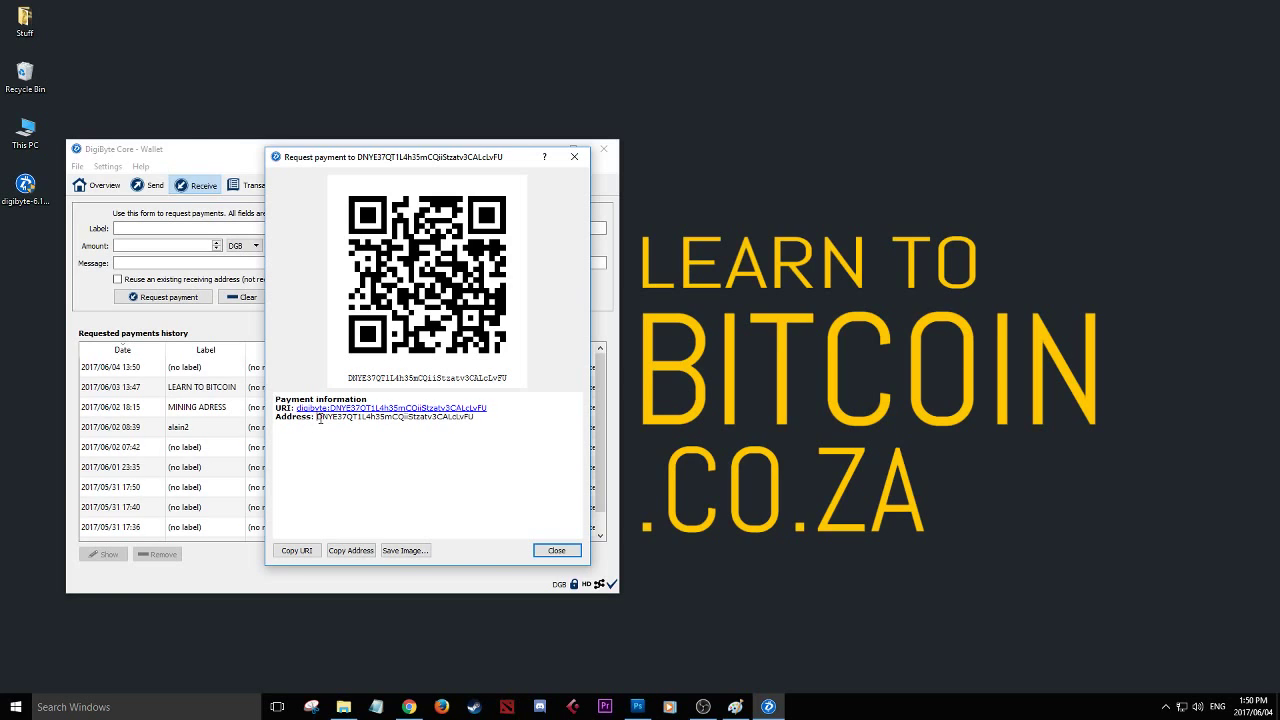
{"action": "left_click_drag", "start_coordinate": [316, 418], "coordinate": [475, 420]}
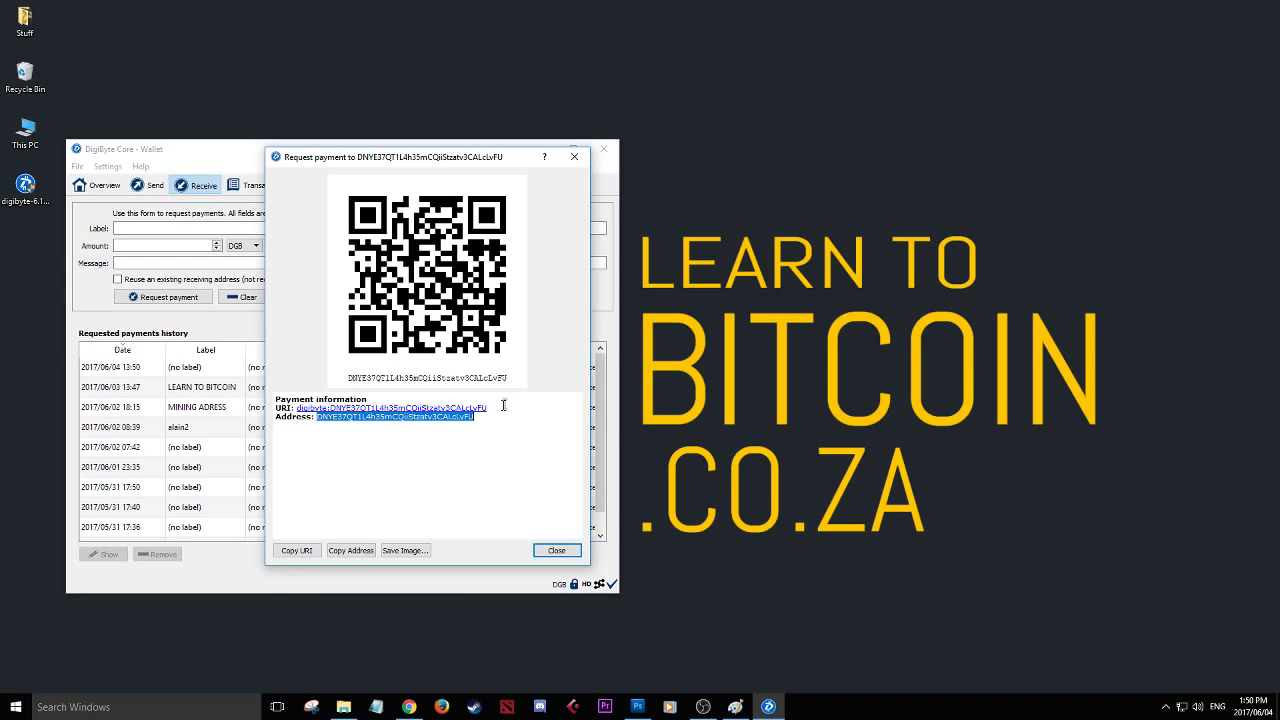
{"action": "left_click", "coordinate": [557, 550]}
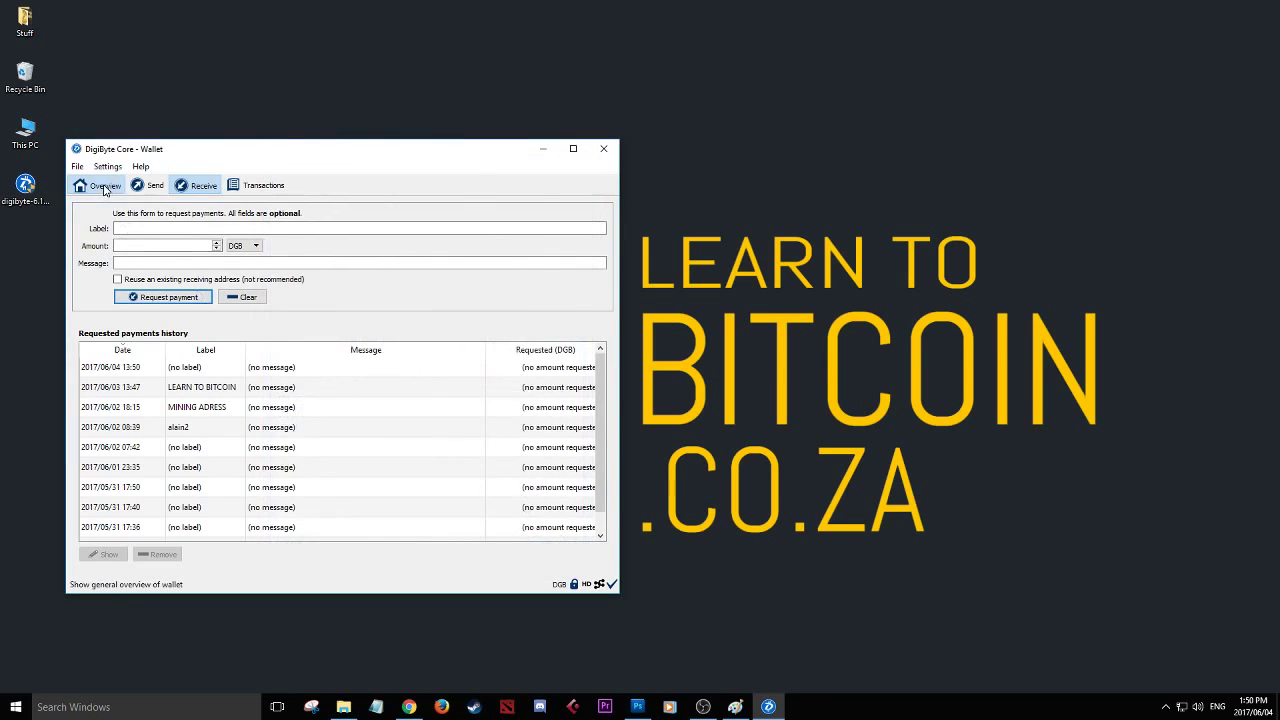
{"action": "left_click", "coordinate": [104, 187]}
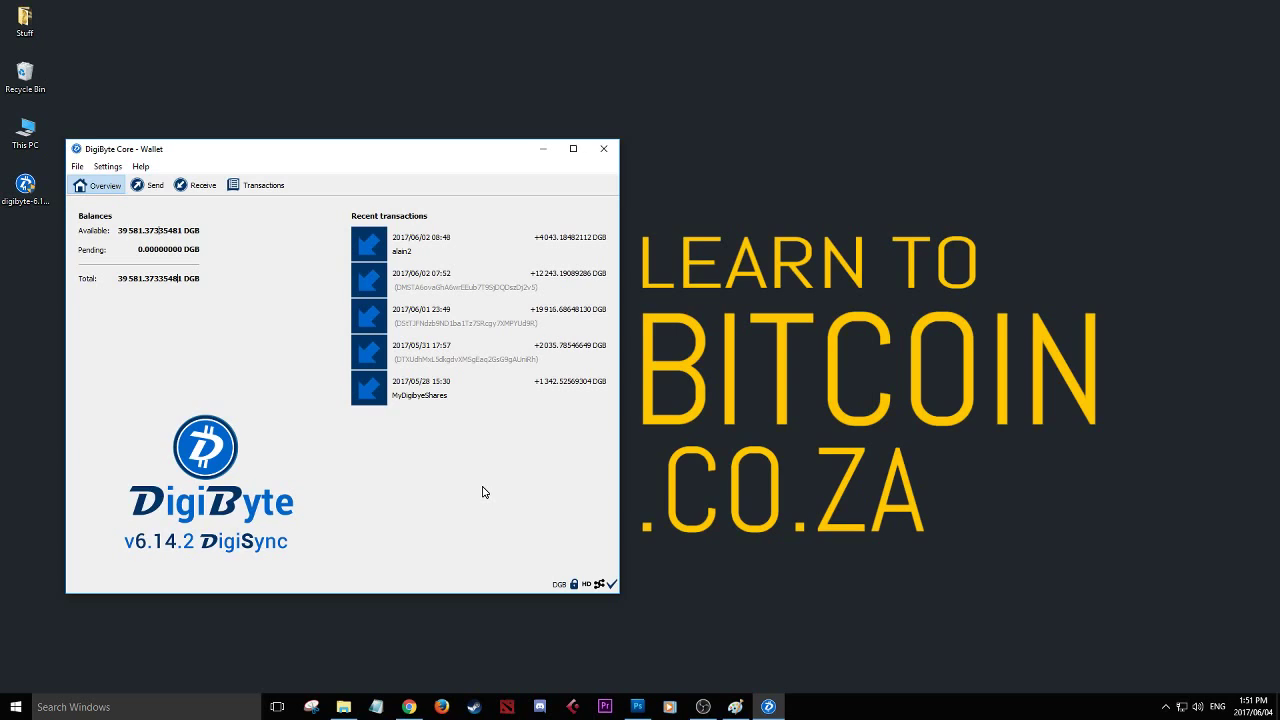
Look up the wallet backup option without running it, and inspect the confirmation details of the 2017/06/01 23:49 transaction.
{"action": "left_click", "coordinate": [78, 167]}
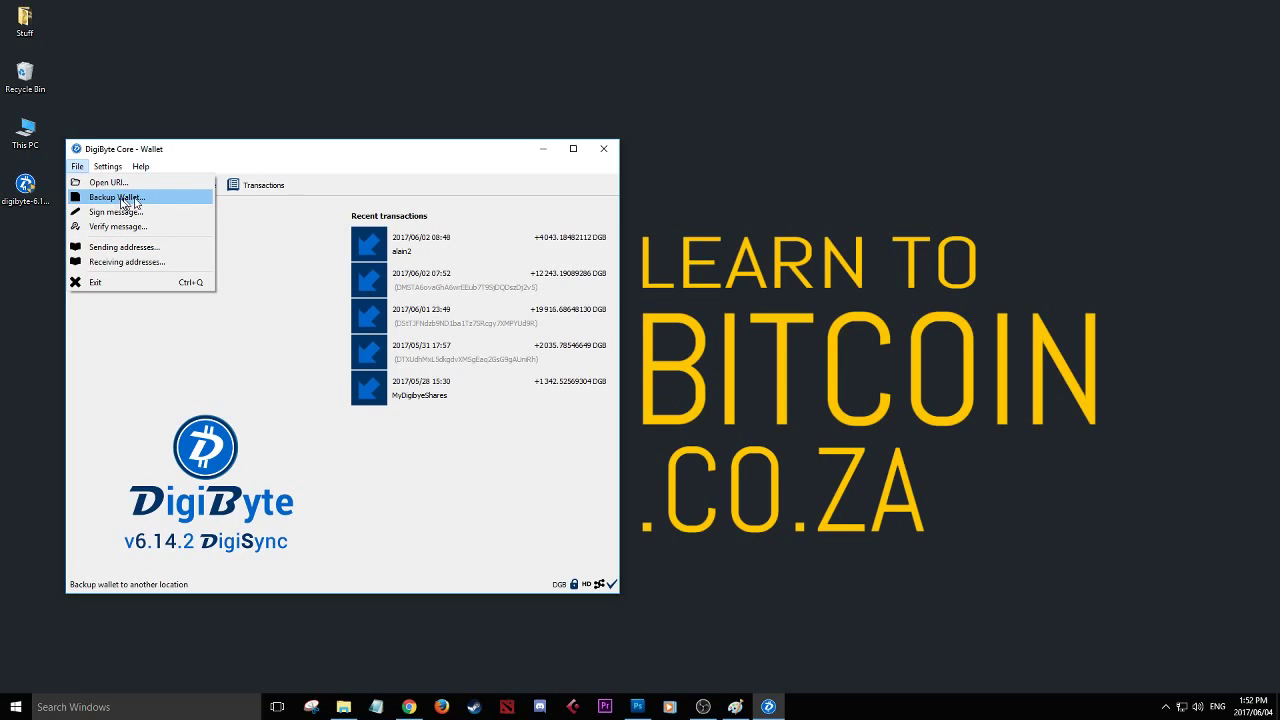
{"action": "left_click", "coordinate": [112, 354]}
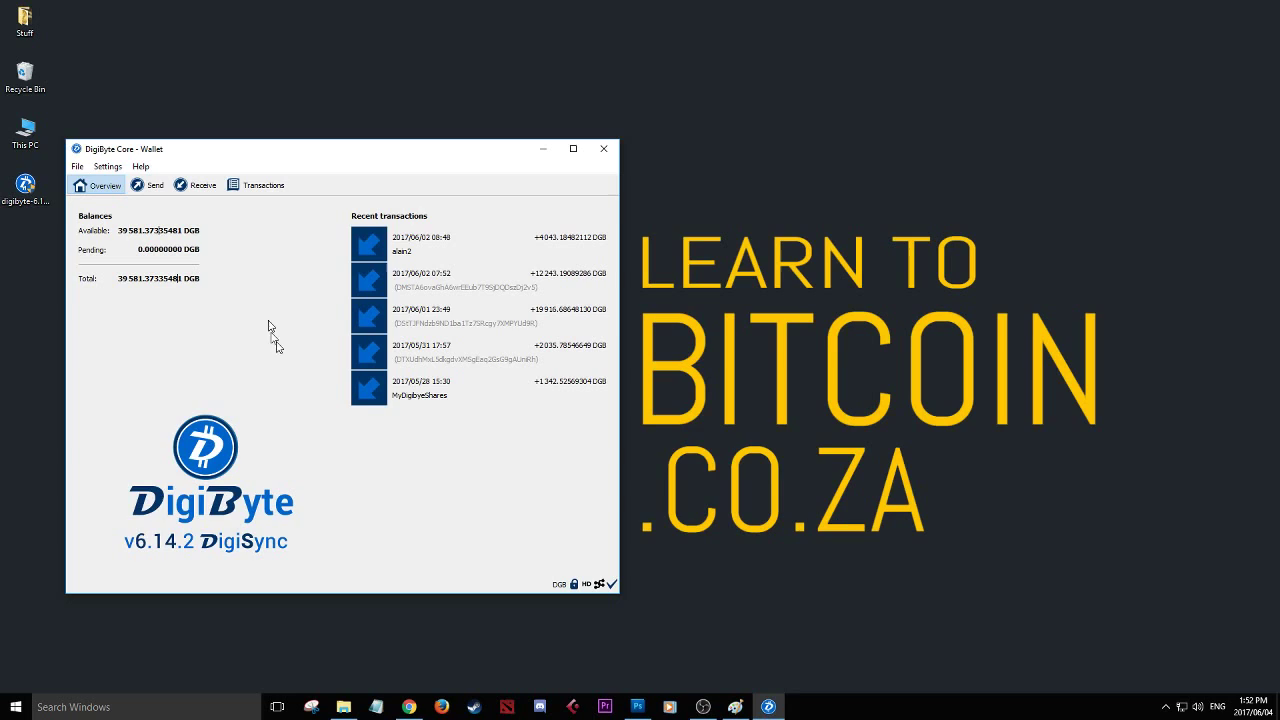
{"action": "mouse_move", "coordinate": [475, 312]}
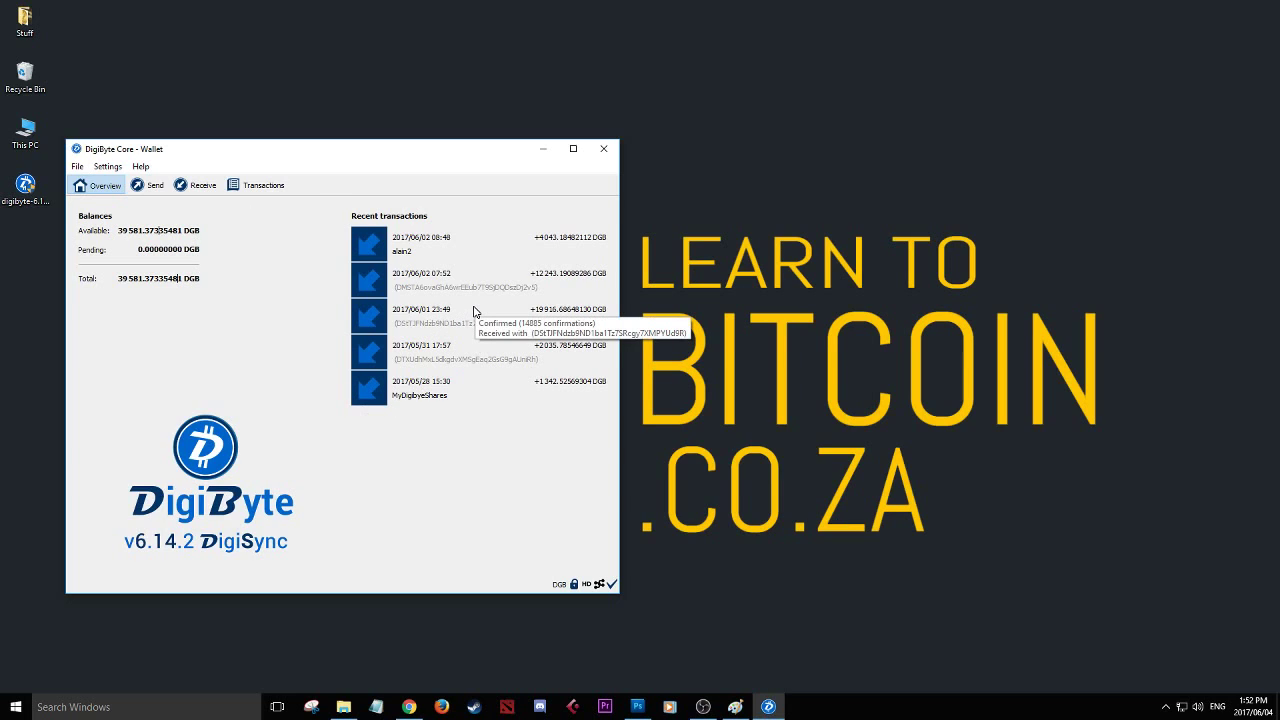